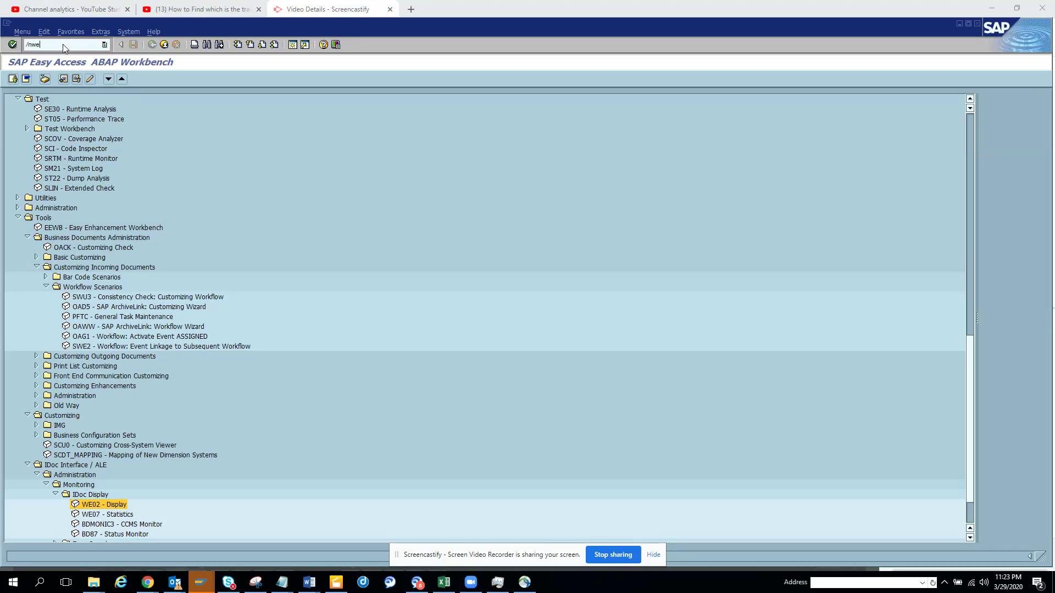
Start transaction WE02 with /nwe02 to reach the IDoc List selection screen
key("Return")
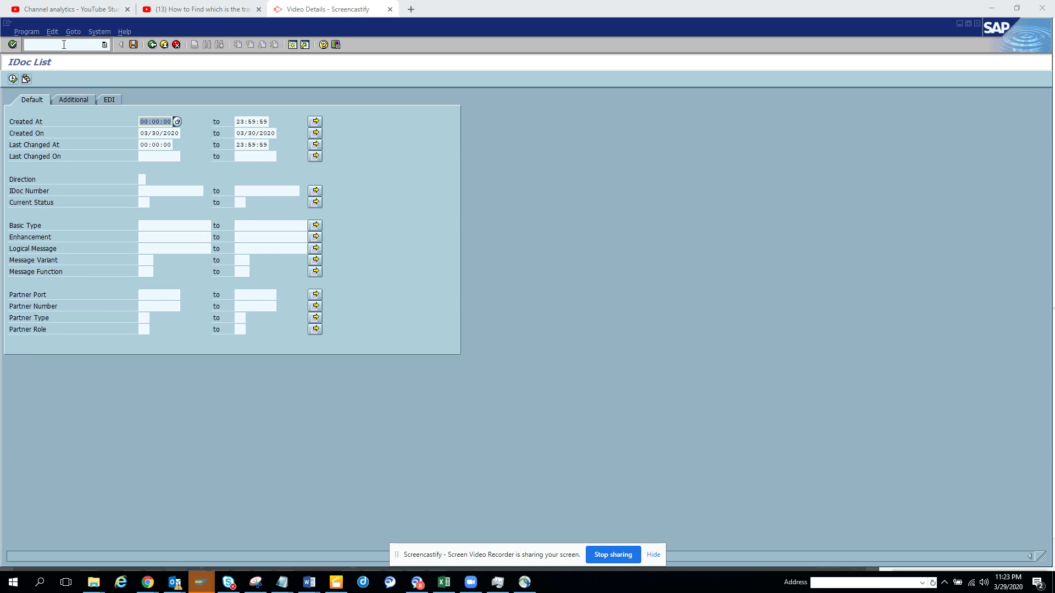
left_click(104, 45)
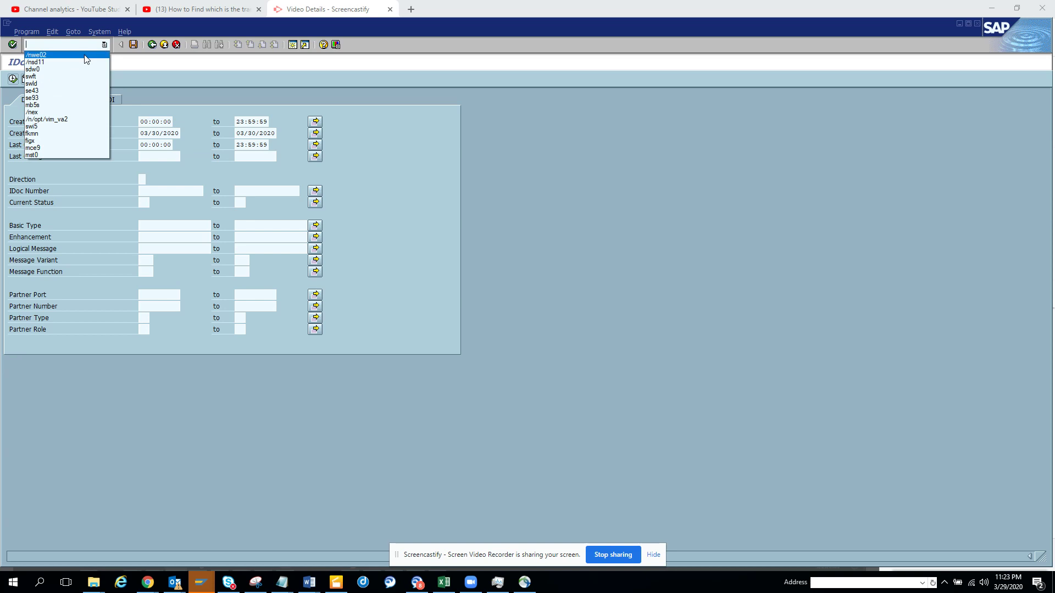
left_click(86, 55)
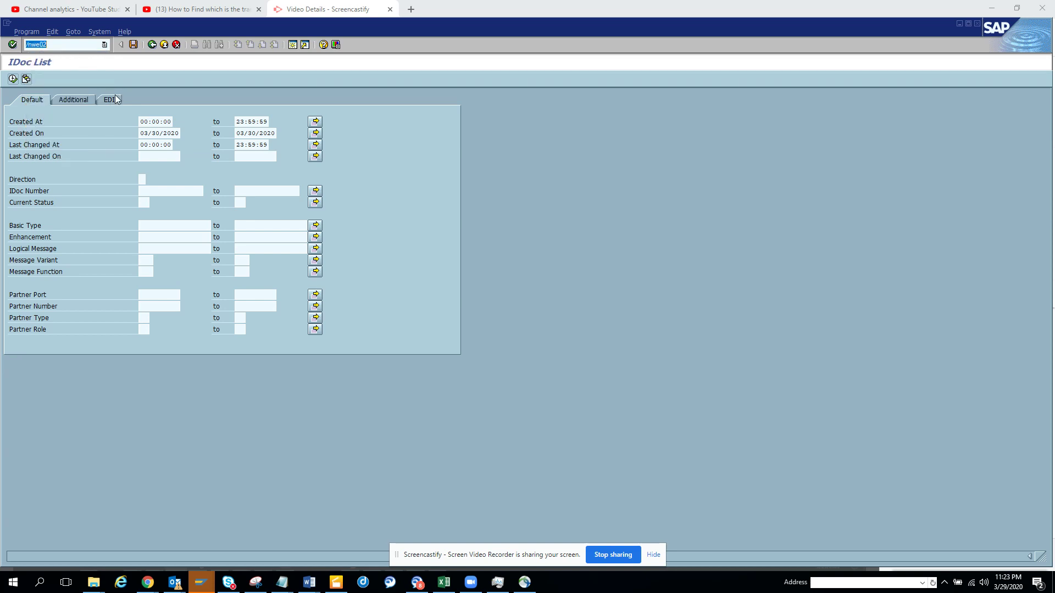
left_click(144, 203)
left_click(154, 203)
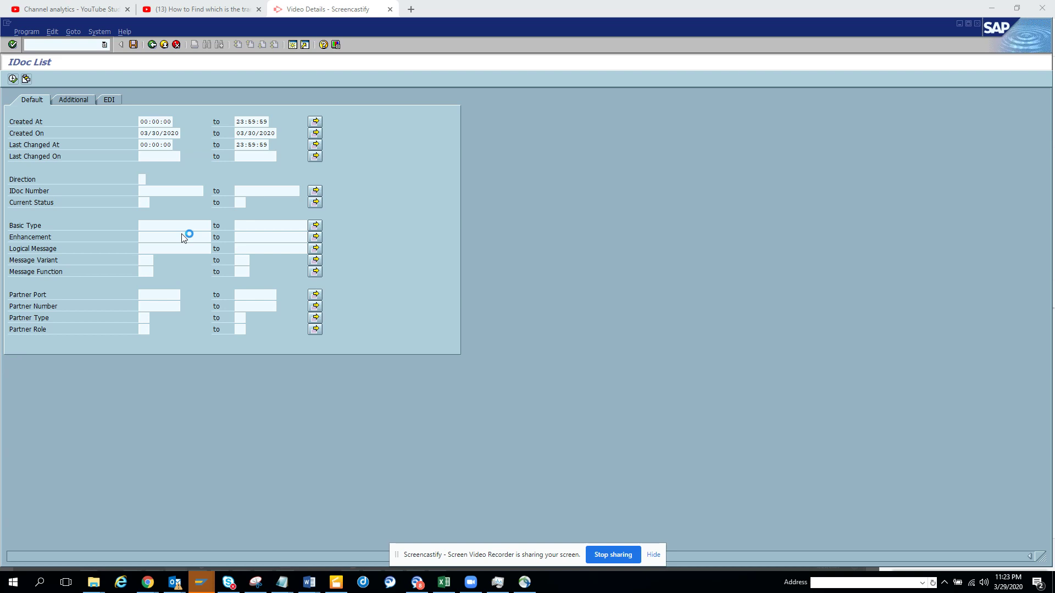
Switch to the Data Modeler session and run /nwe02 there
key("alt+Tab")
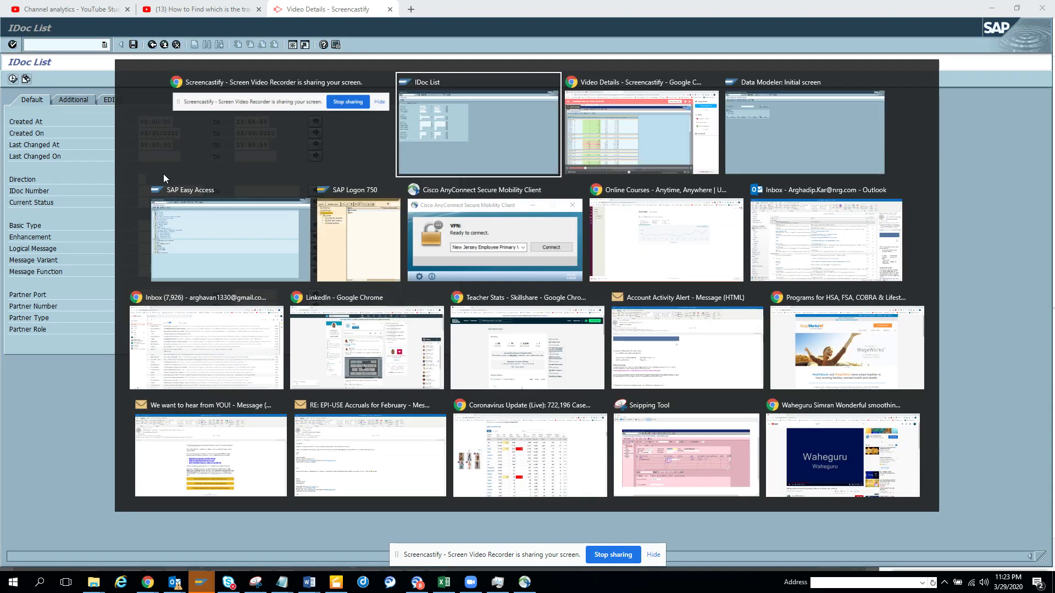
key("alt+Tab")
key("alt+Tab")
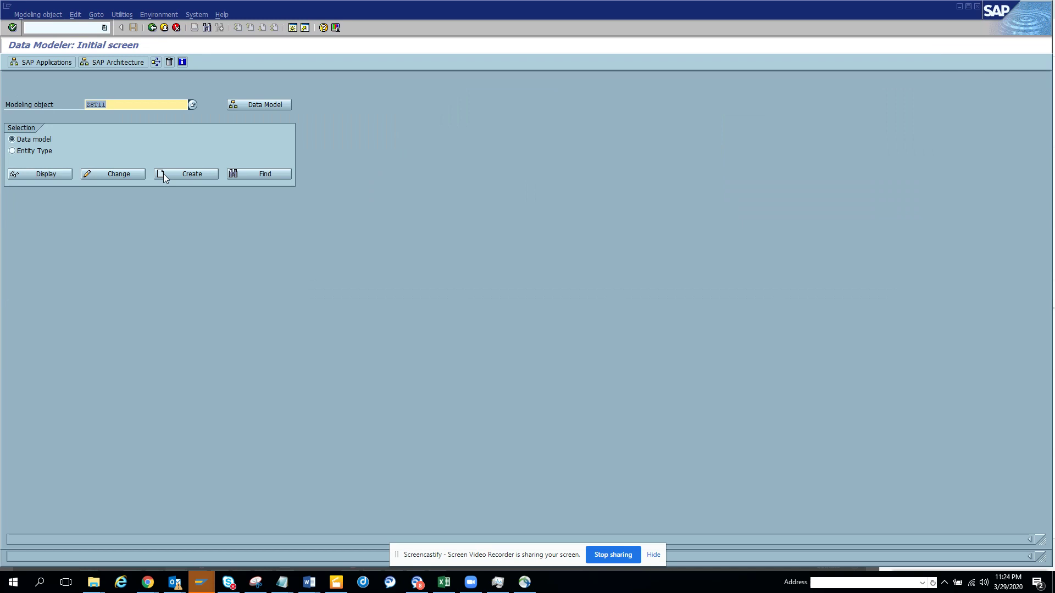
left_click(45, 26)
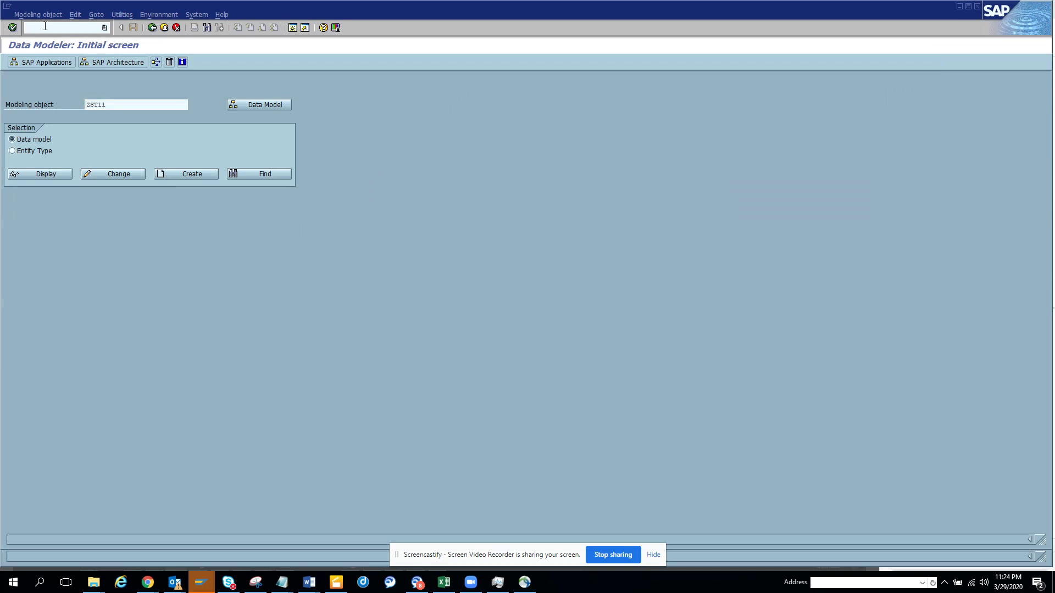
type("/nwe02")
key("Return")
Dismiss the No IDocs message, change the Created On start year to 2019, and re-execute
left_click(13, 62)
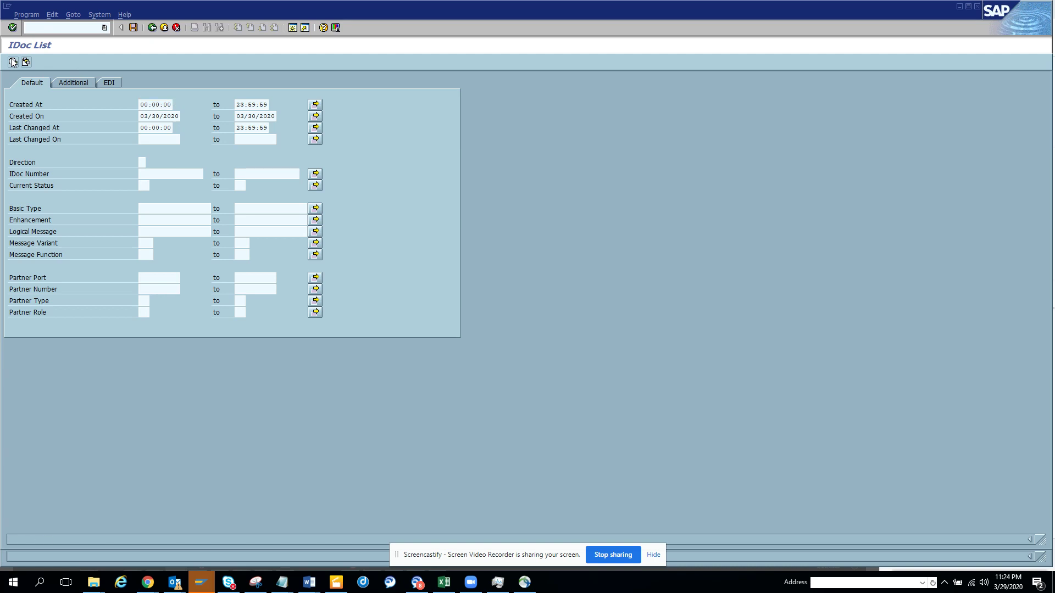
left_click(55, 290)
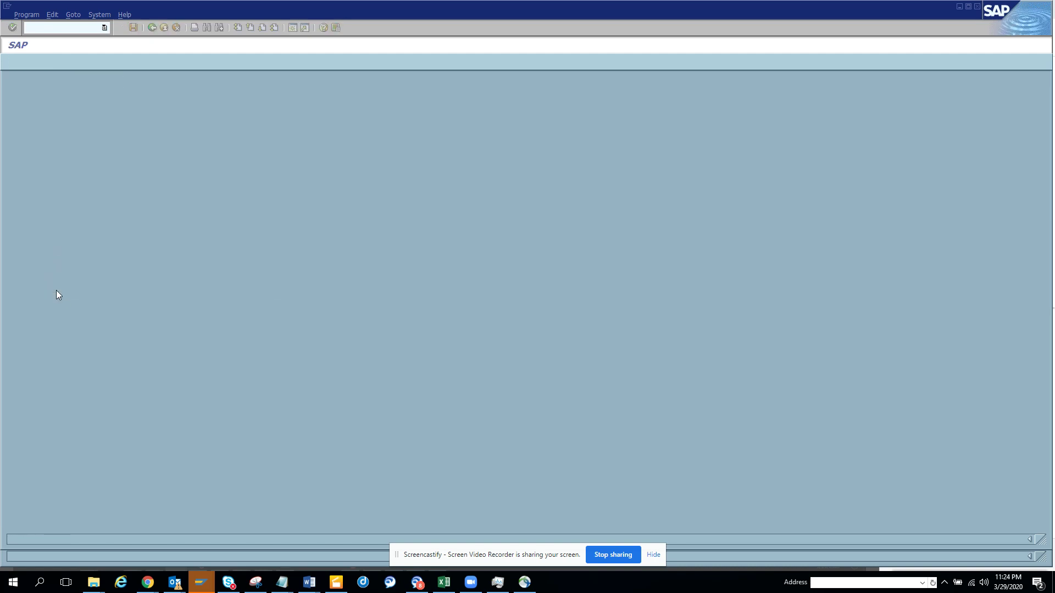
left_click_drag(170, 117, 216, 110)
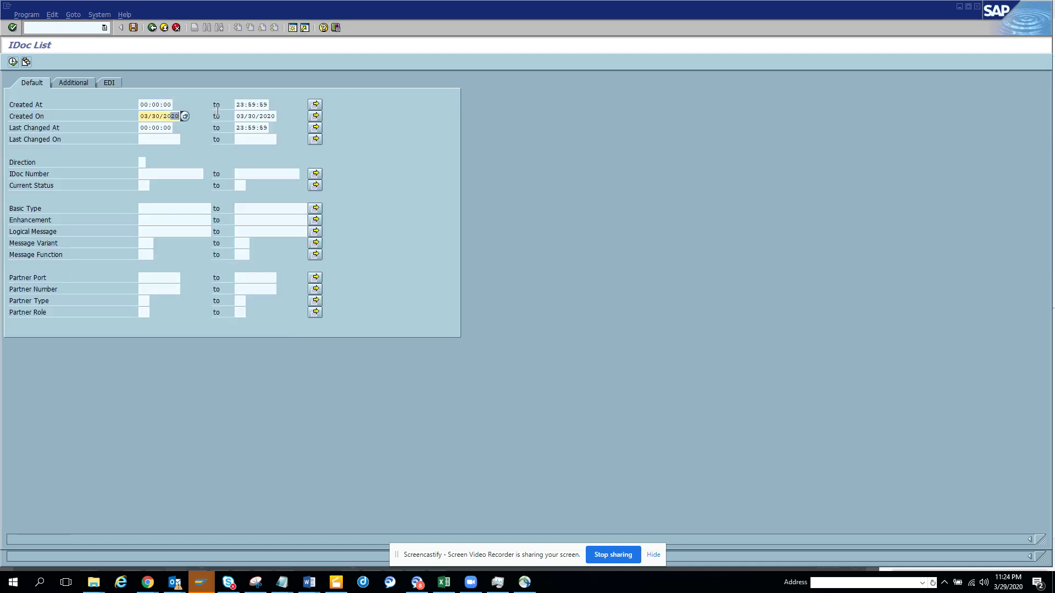
type("19")
left_click(13, 61)
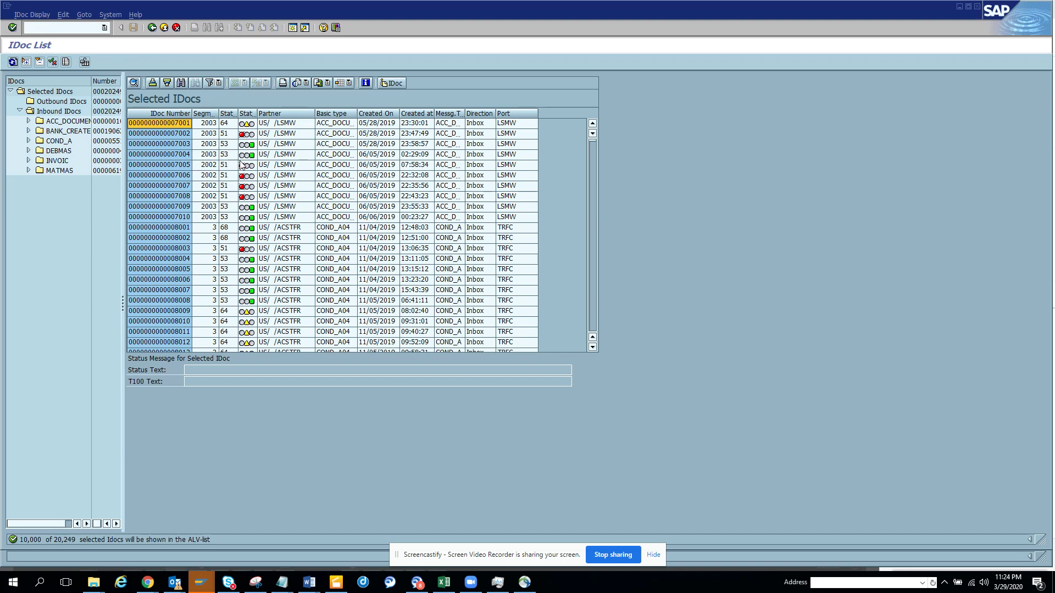
left_click(237, 134)
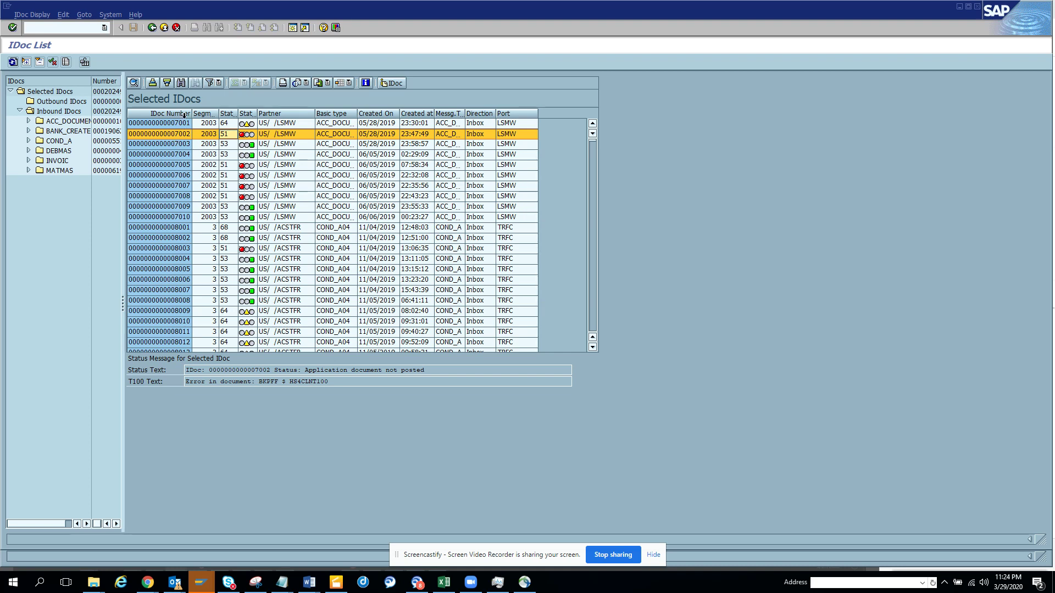
left_click(186, 175)
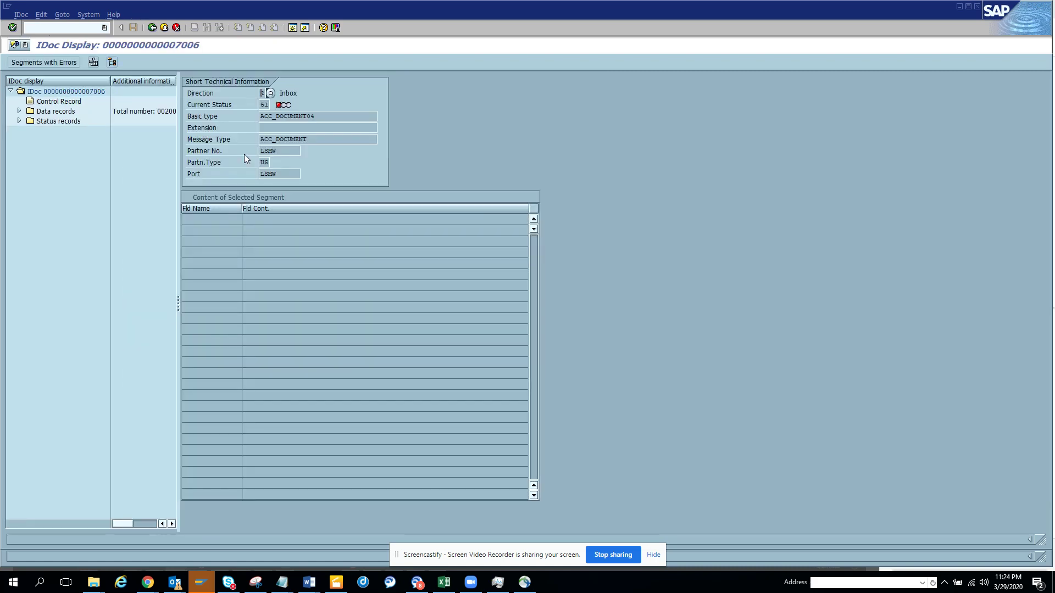
Expand IDoc 7006's data records and first segment group, show the E1BPACHE09 fields, then go back
left_click(20, 111)
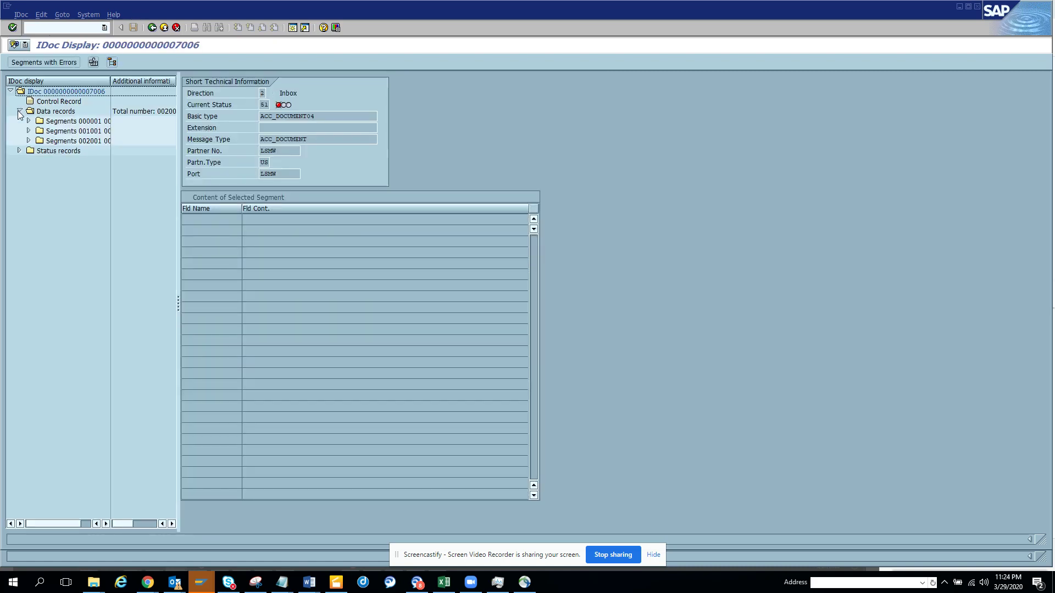
left_click(29, 122)
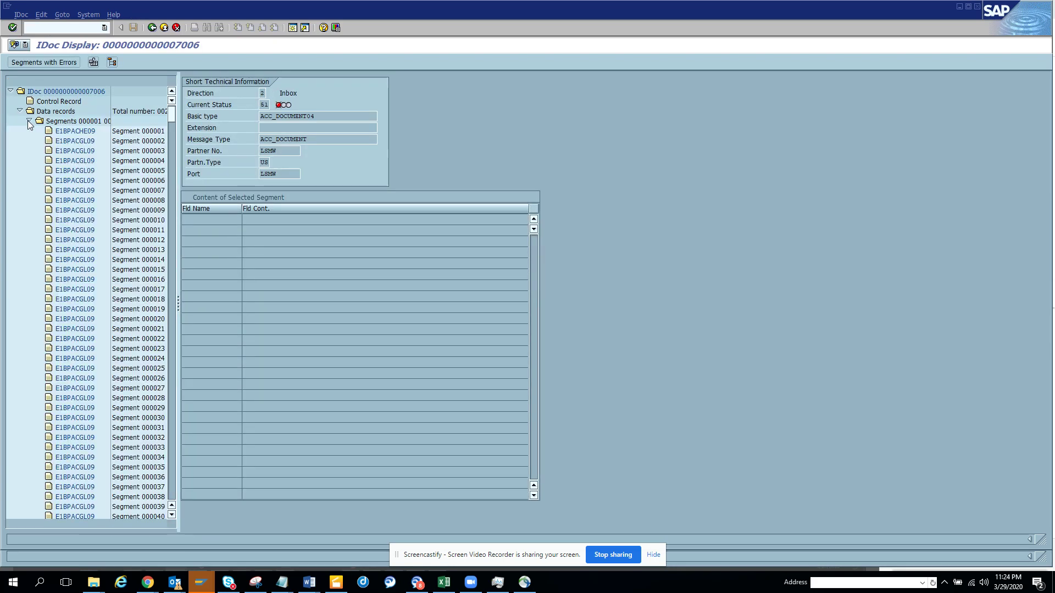
left_click(59, 132)
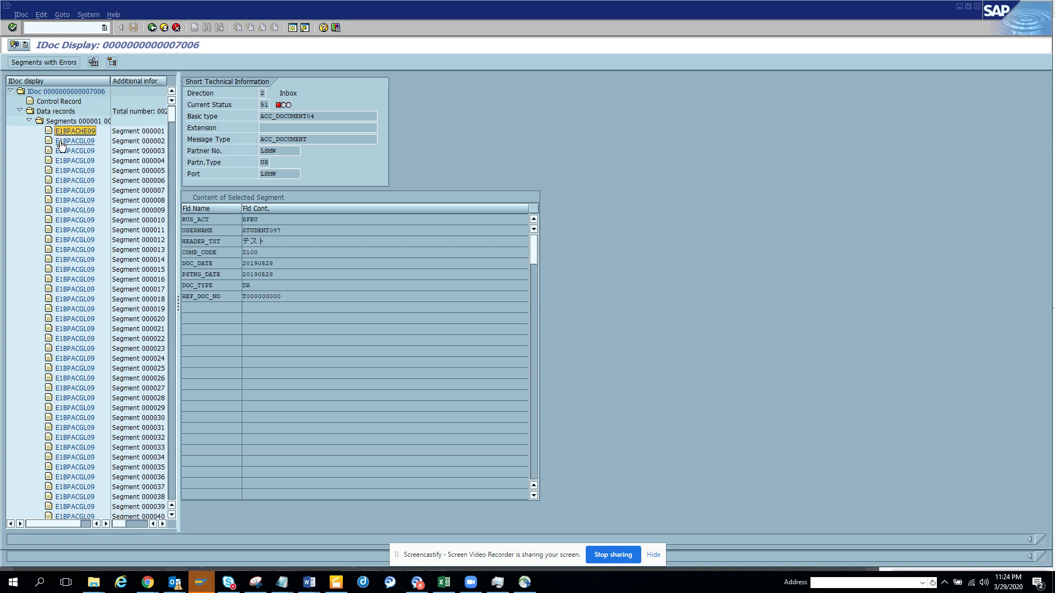
left_click(152, 27)
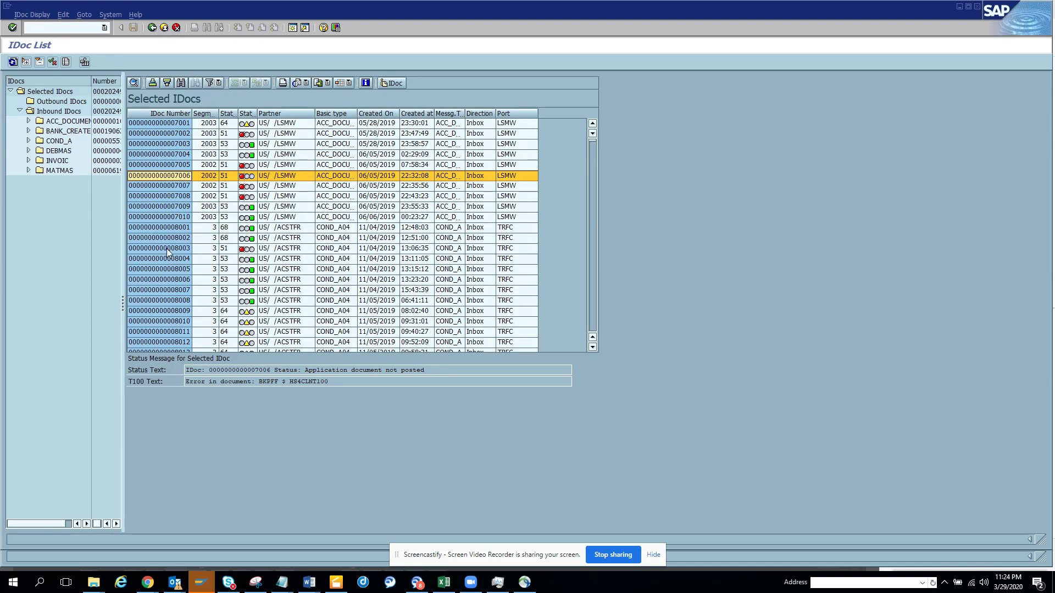
Open IDoc 8001, expand its data records, and view the E1KOMG and E1KONH fields, revealing E1KONP
double_click(170, 231)
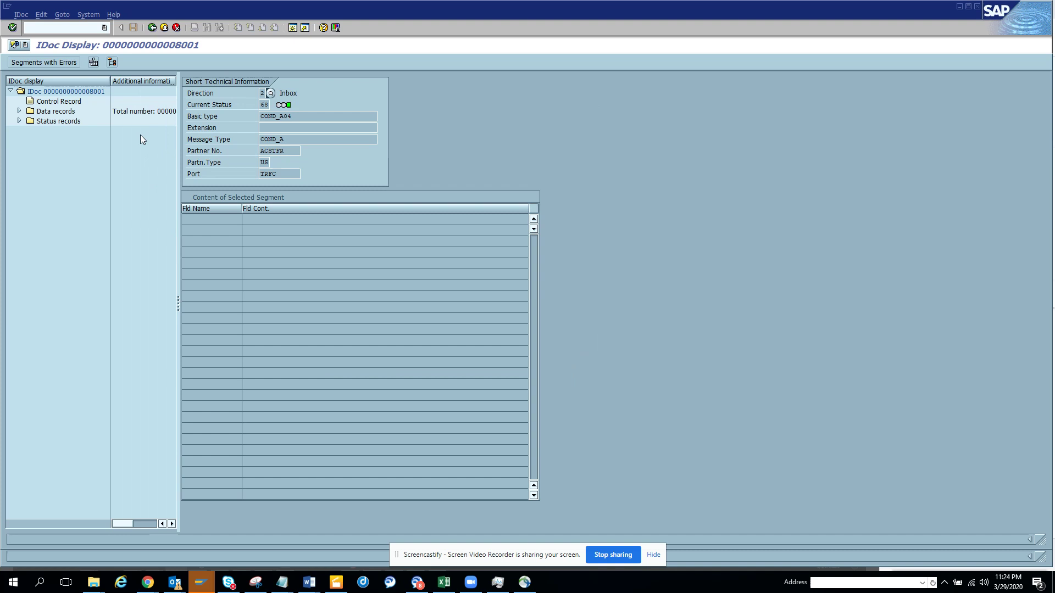
left_click(19, 111)
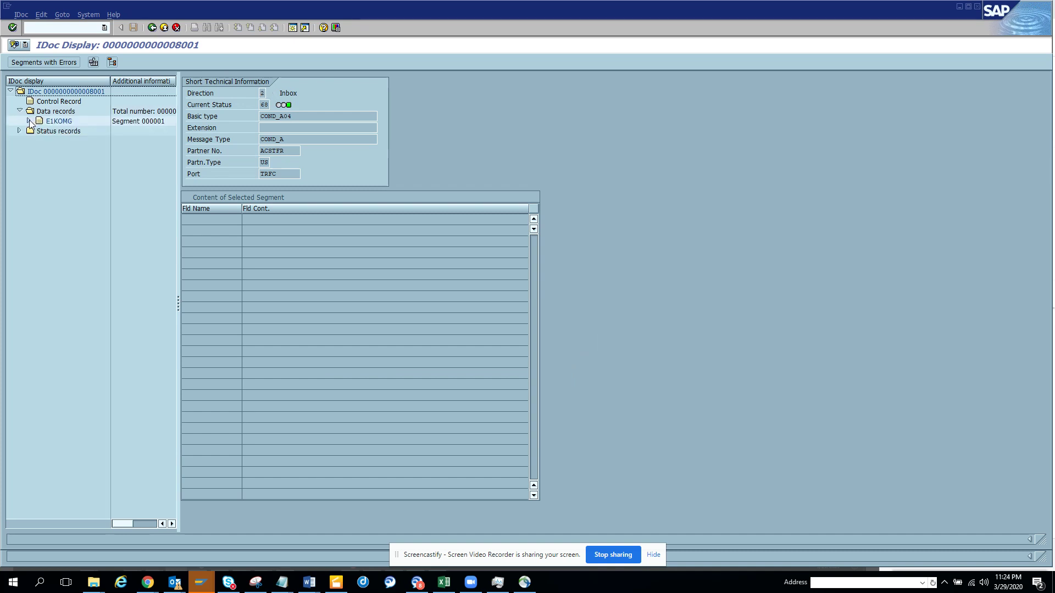
left_click(65, 121)
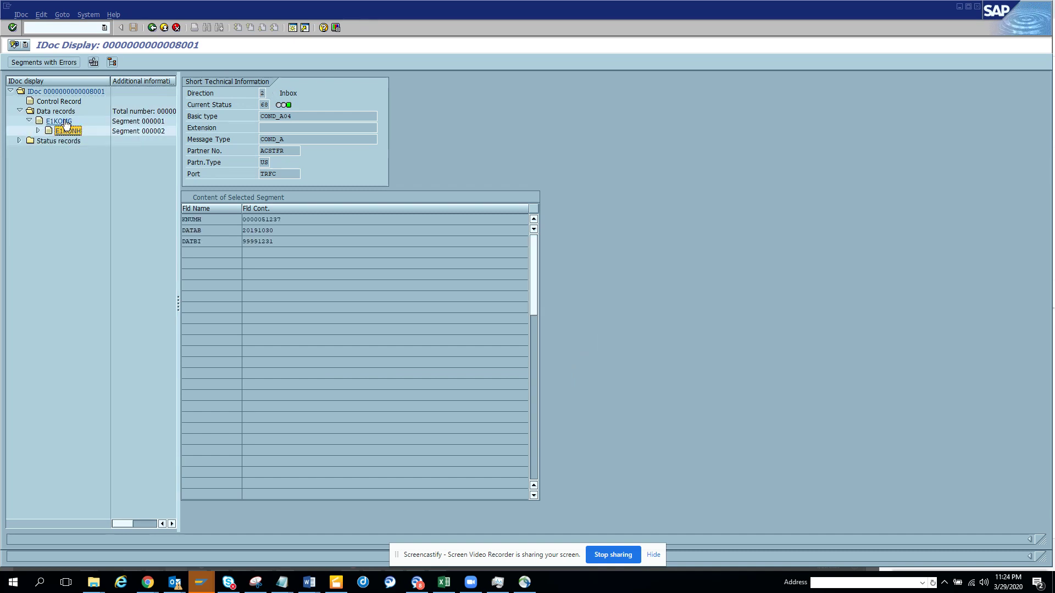
left_click(37, 131)
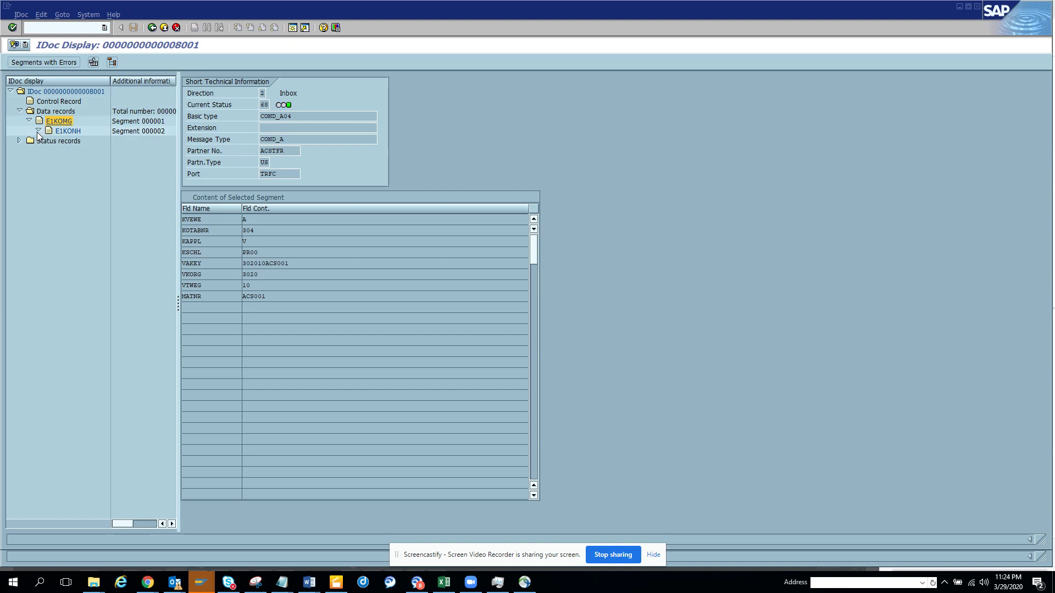
left_click(70, 131)
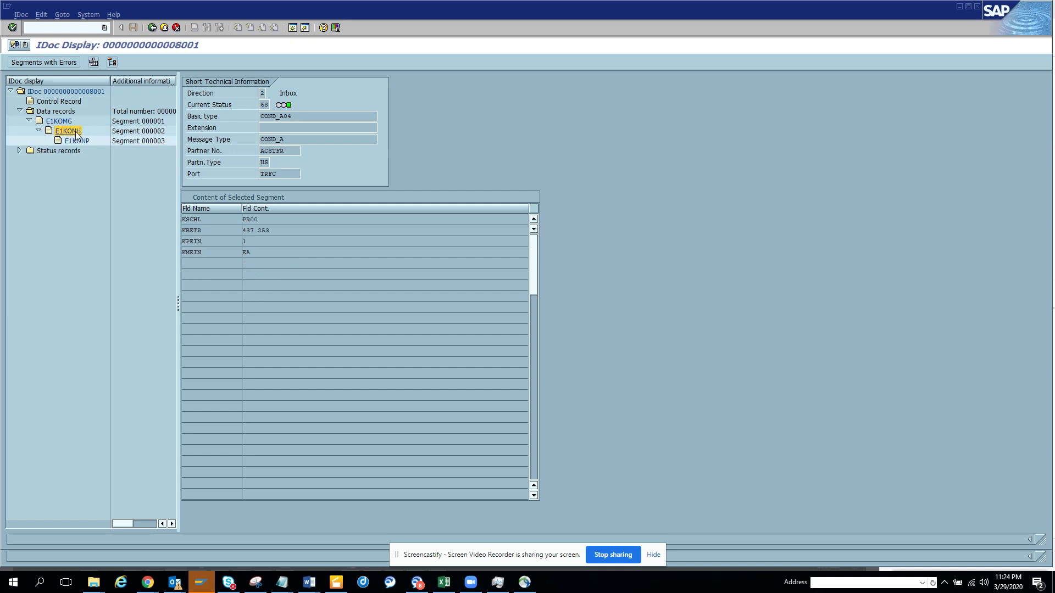
left_click(69, 121)
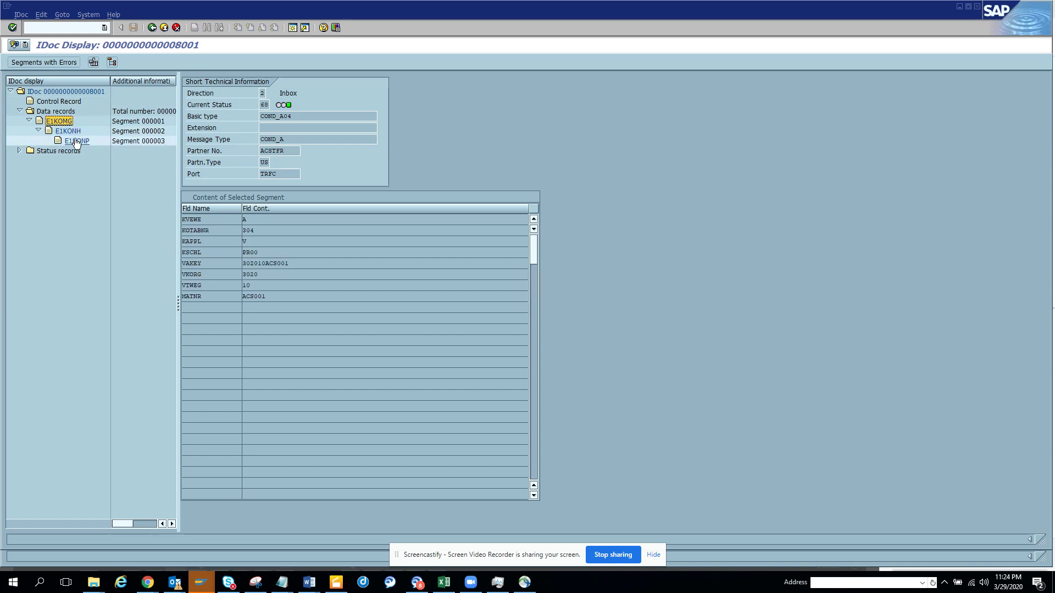
Go back to the IDoc list, reopen IDoc 8001, then return to the list
left_click(152, 28)
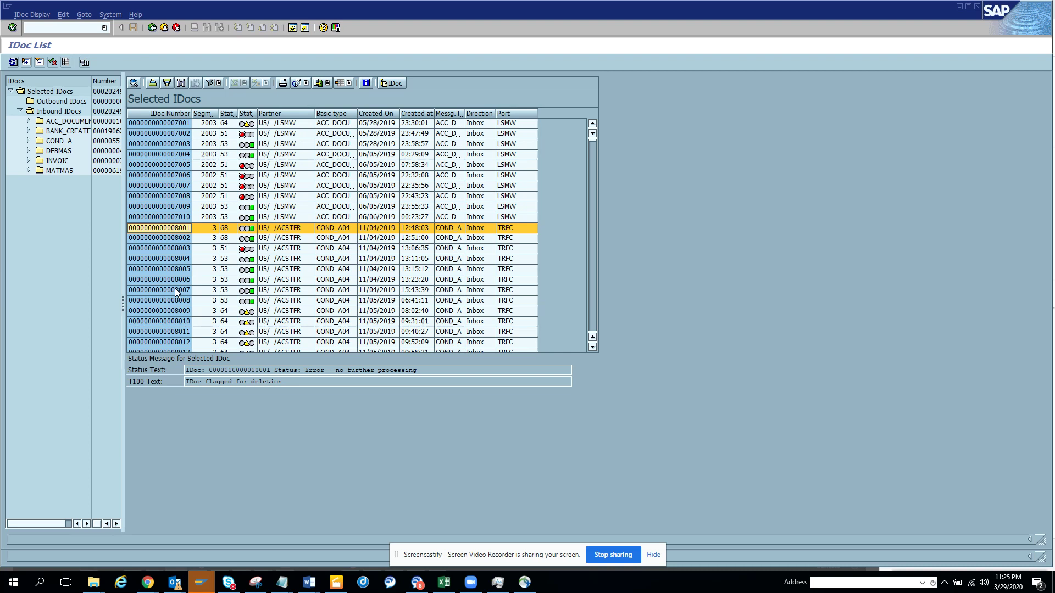
left_click(395, 87)
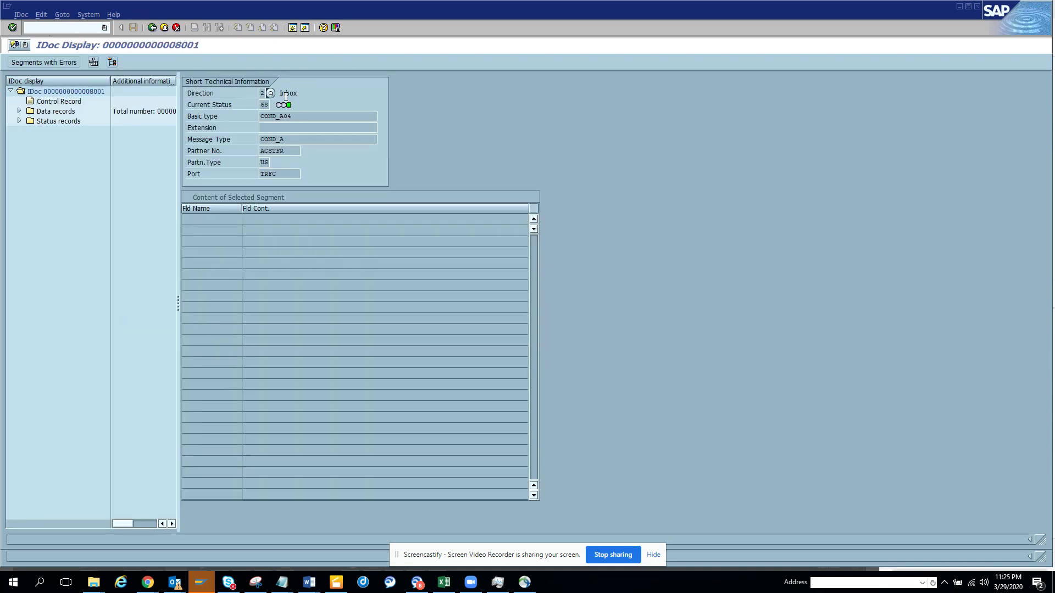
left_click(152, 27)
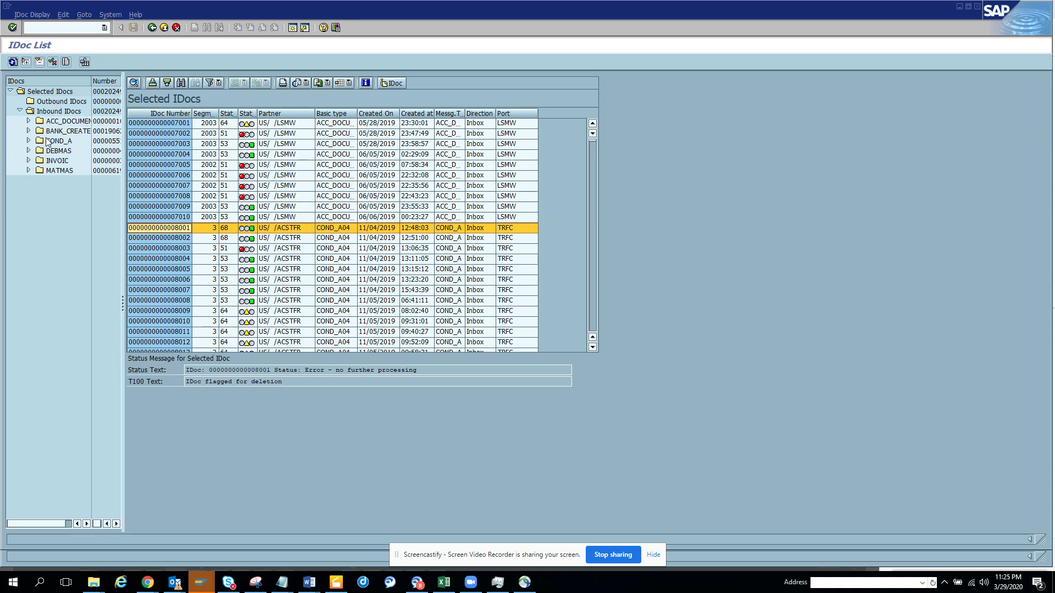
Expand the inbound INVOIC group and list its status 53 IDocs
left_click(28, 160)
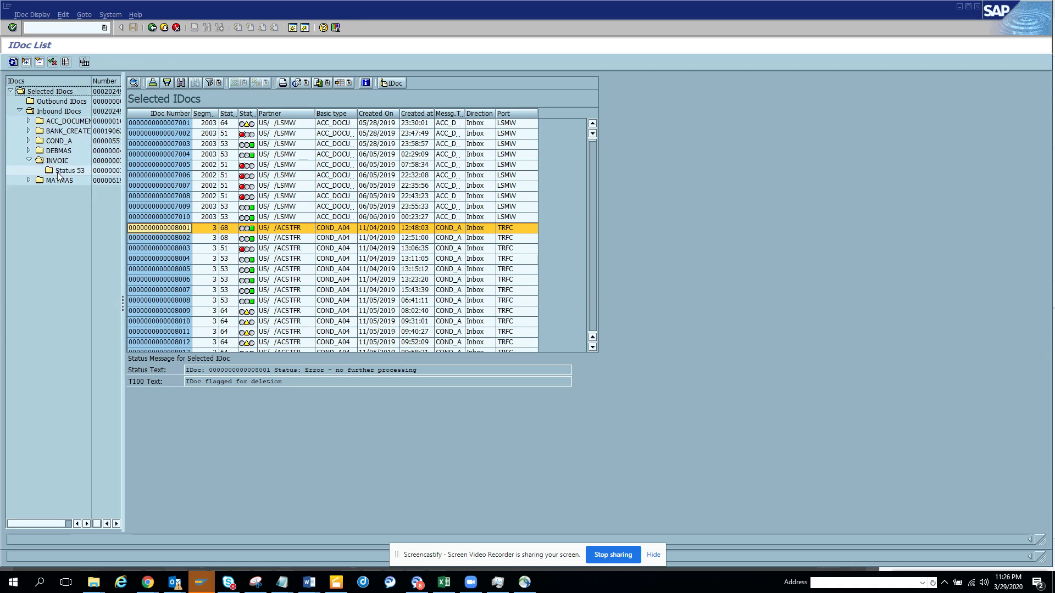
left_click(58, 172)
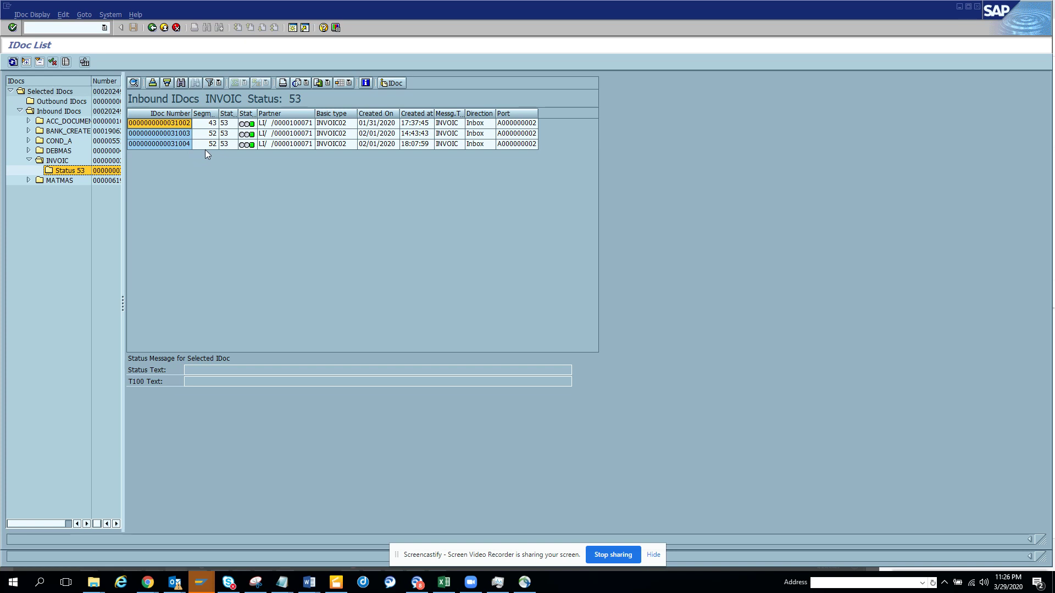
Open IDoc 31004, expand its data records, and view the E1EDK01 header segment fields
left_click(184, 145)
double_click(184, 146)
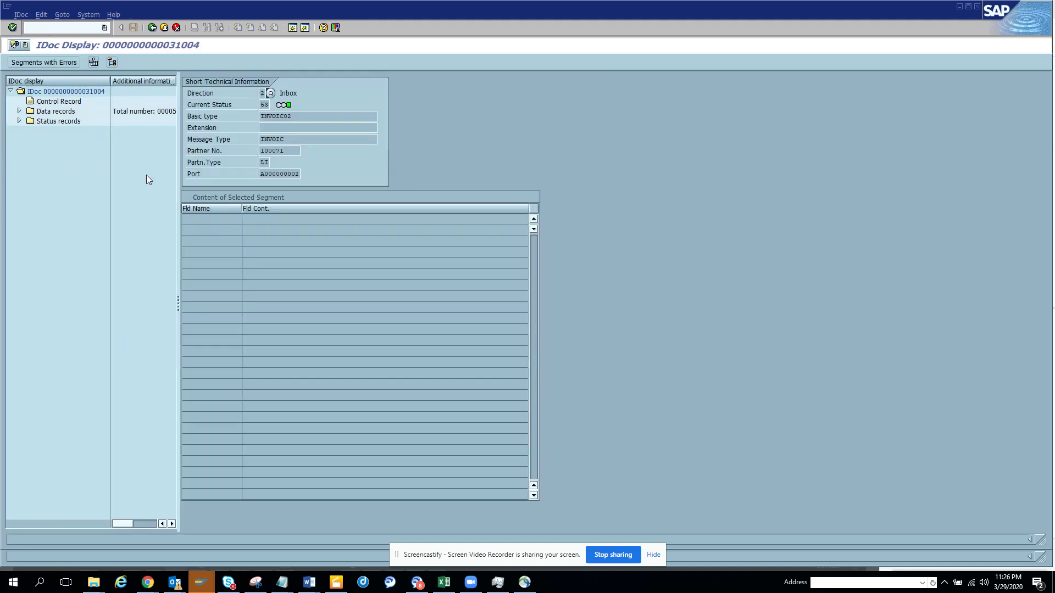
left_click(19, 112)
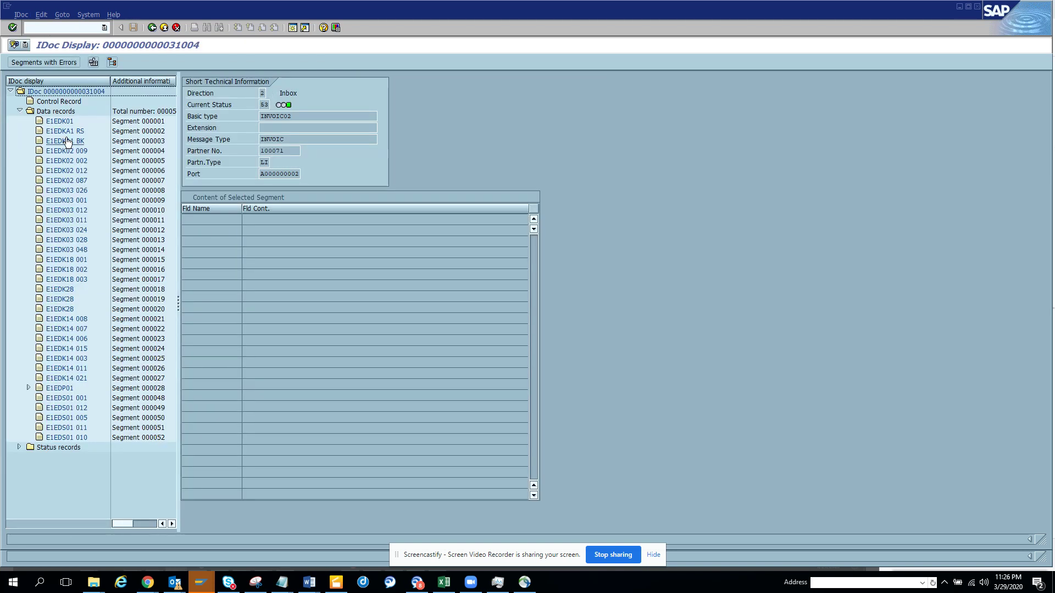
left_click(60, 121)
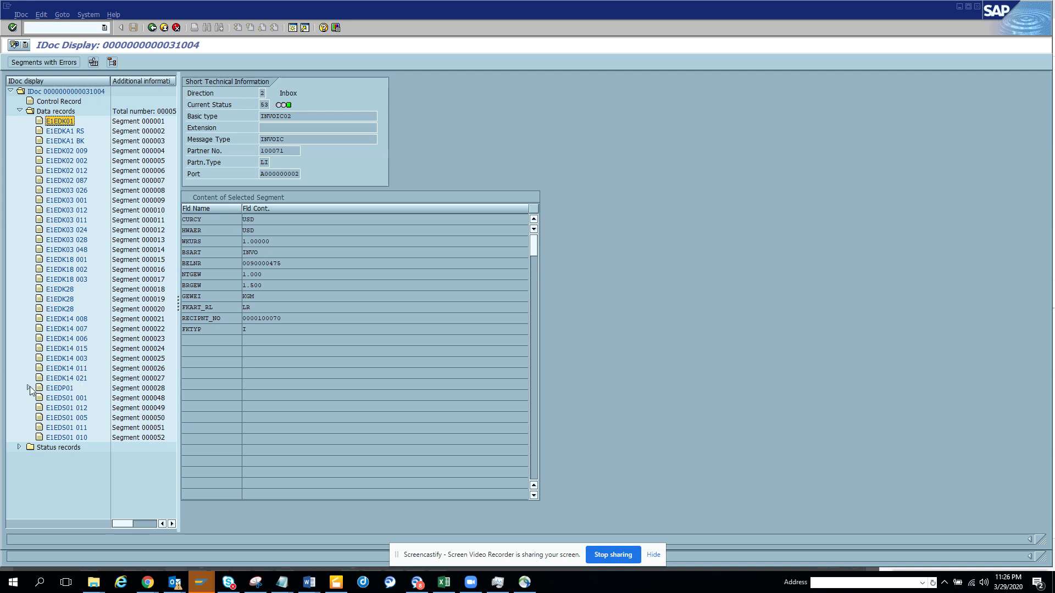
Expand the E1EDP01 item segment and inspect E1EDP02 001 and 002, focusing on BELNR
left_click(29, 387)
left_click(67, 400)
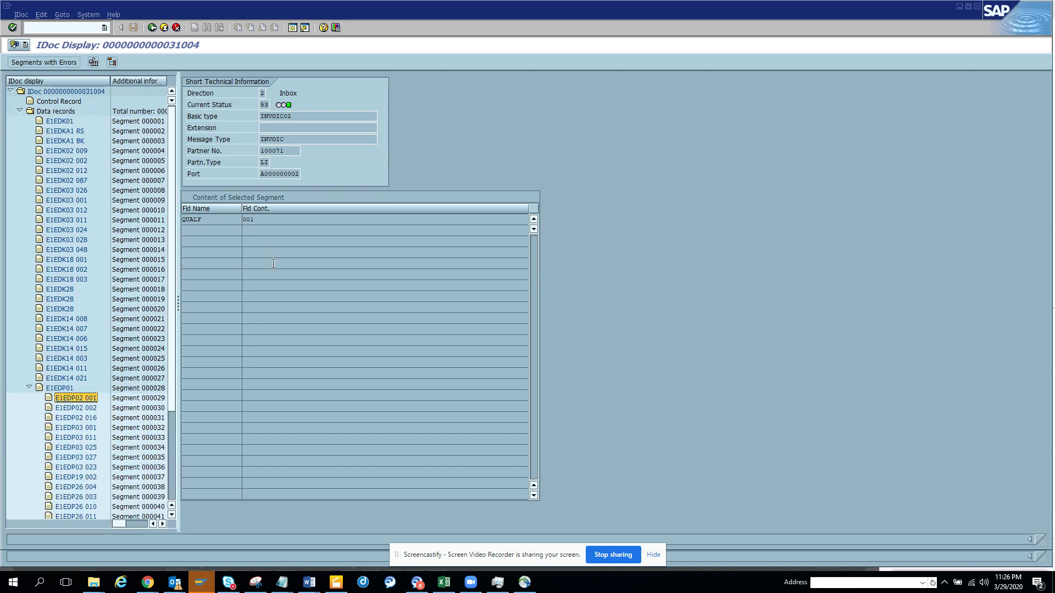
left_click(60, 388)
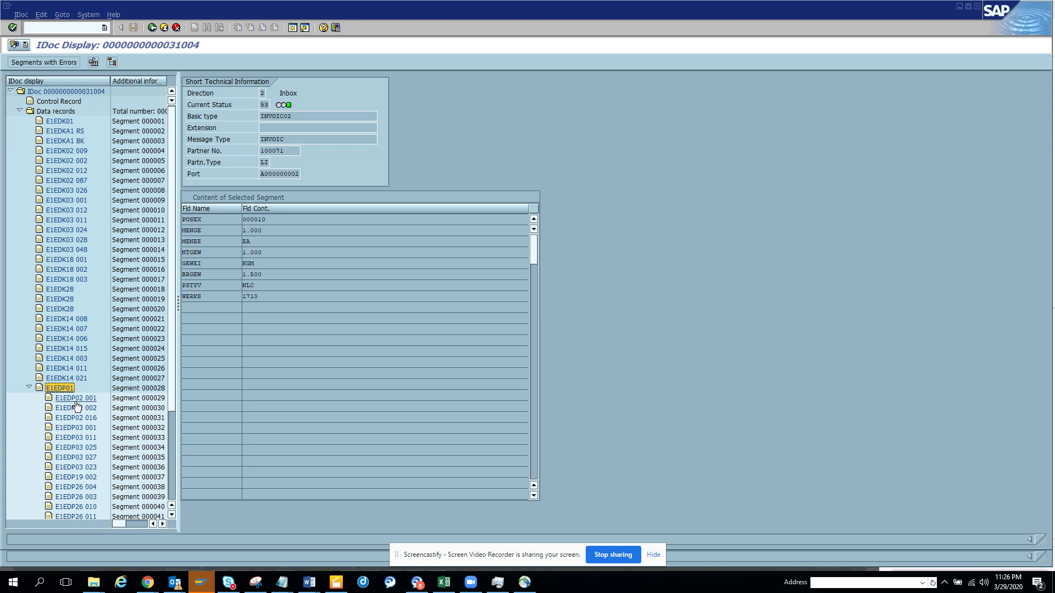
left_click(76, 407)
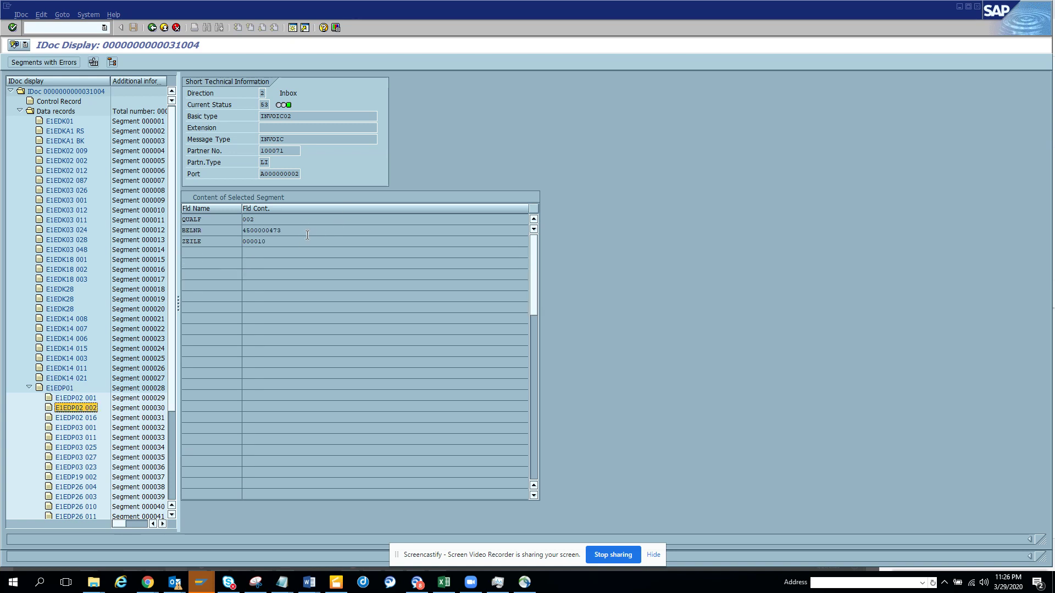
left_click(299, 231)
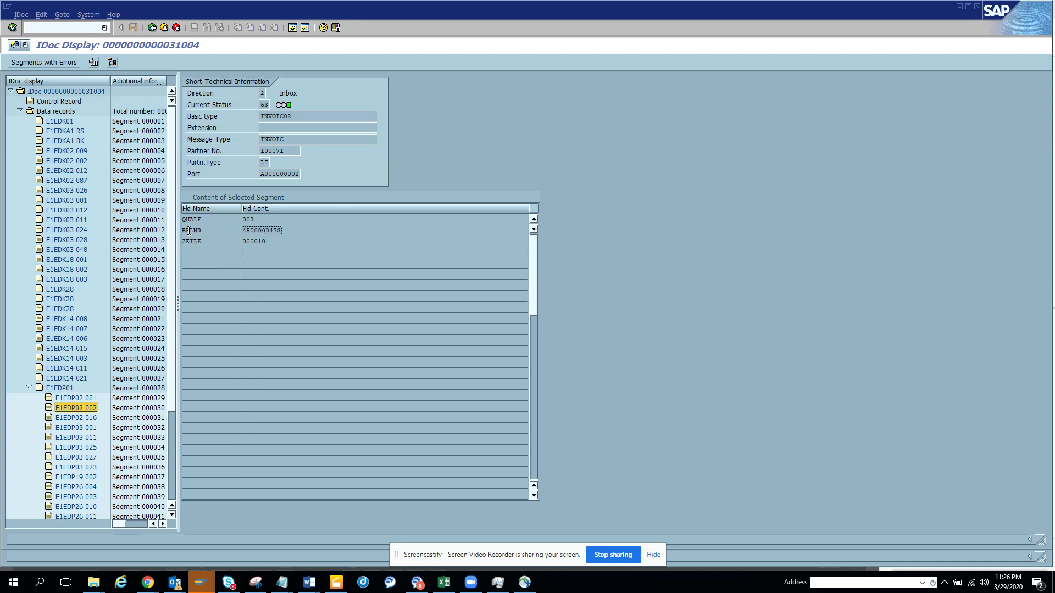